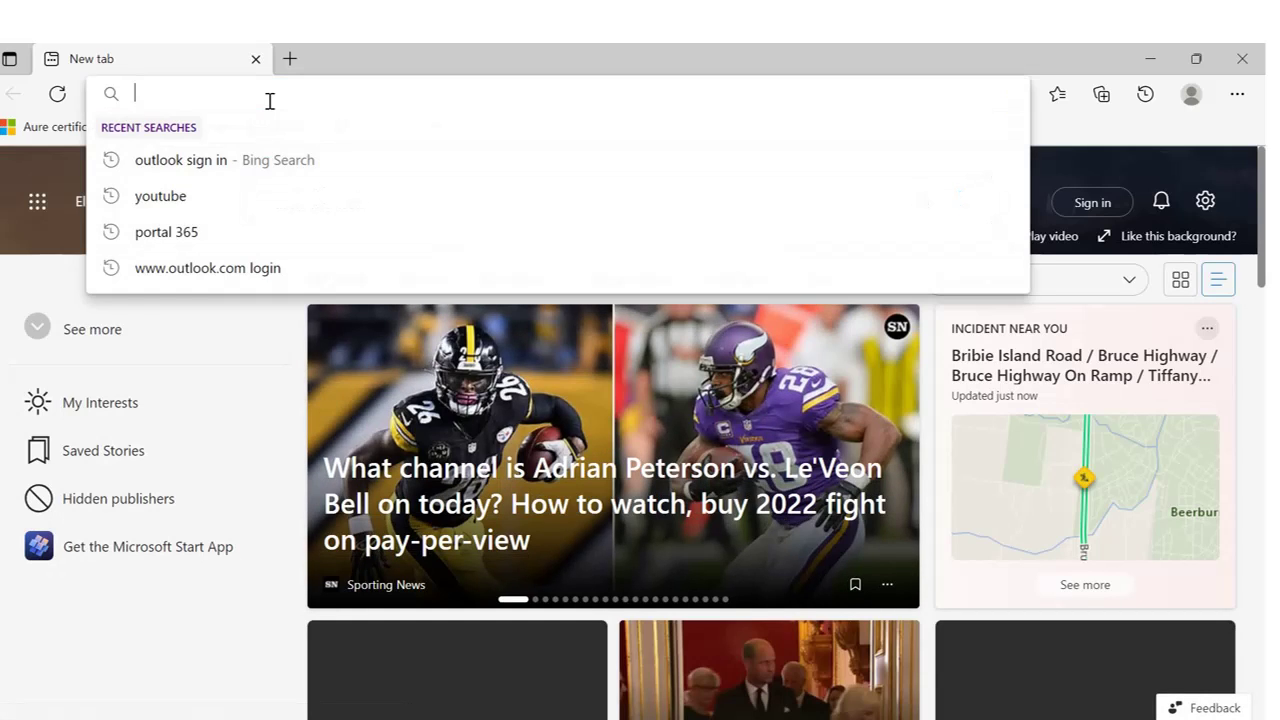
Type 192 in the Edge address bar so it autocompletes to the 192.168.1.1 HG659 Gateway page.
type("192.168.1.1")
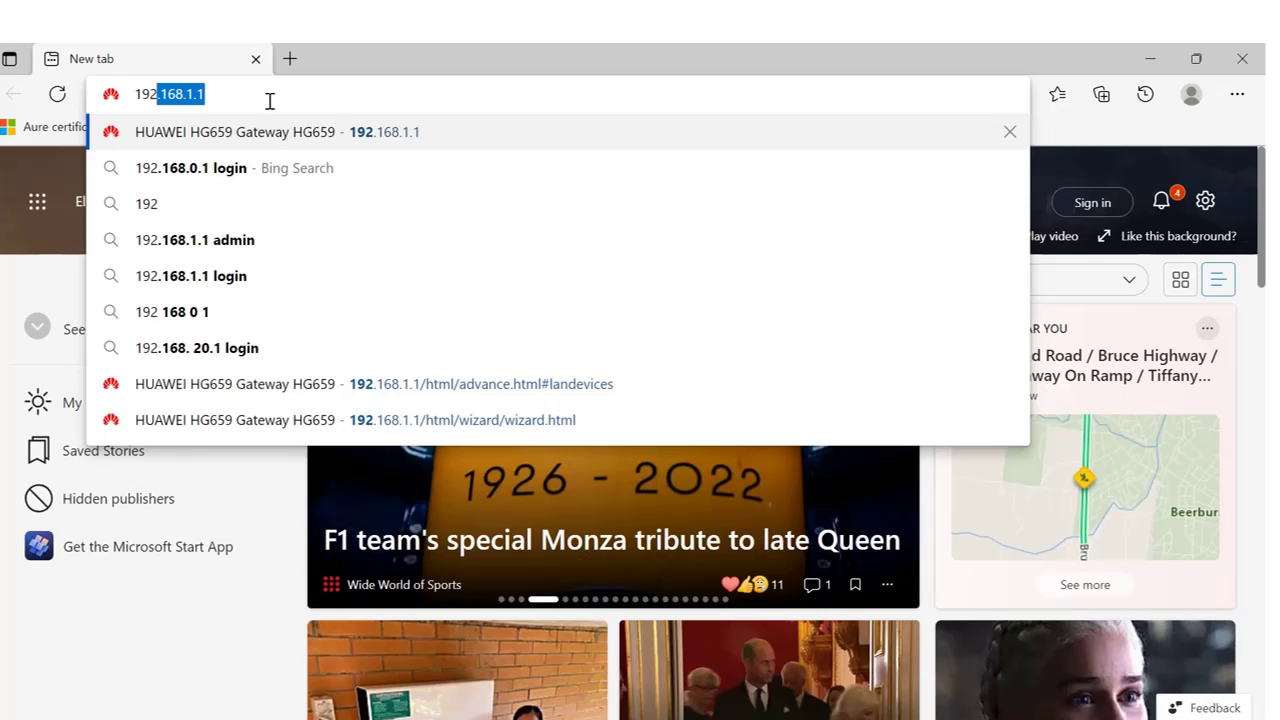
Open the 192.168.1.1 login page, enter username 'admin' and a password, and try logging in.
key("Return")
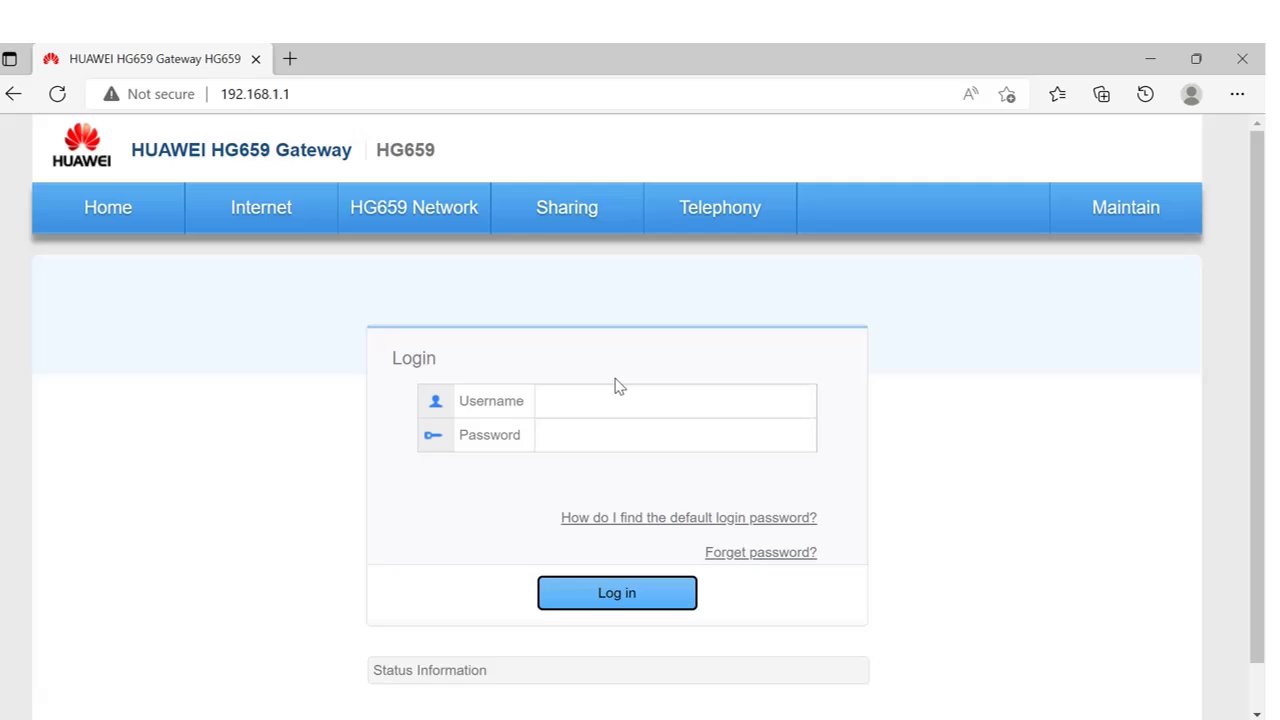
left_click(622, 400)
type("ADM")
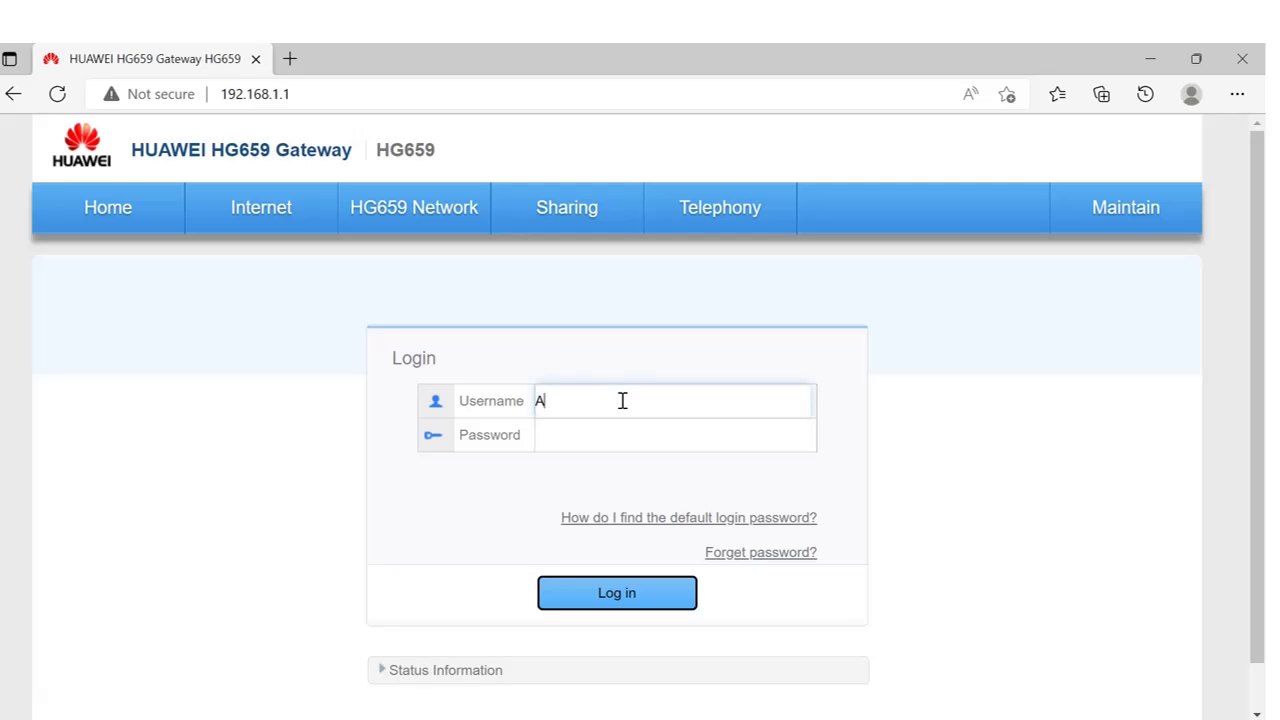
key("BackSpace")
key("BackSpace")
key("BackSpace")
type("admin")
left_click(606, 439)
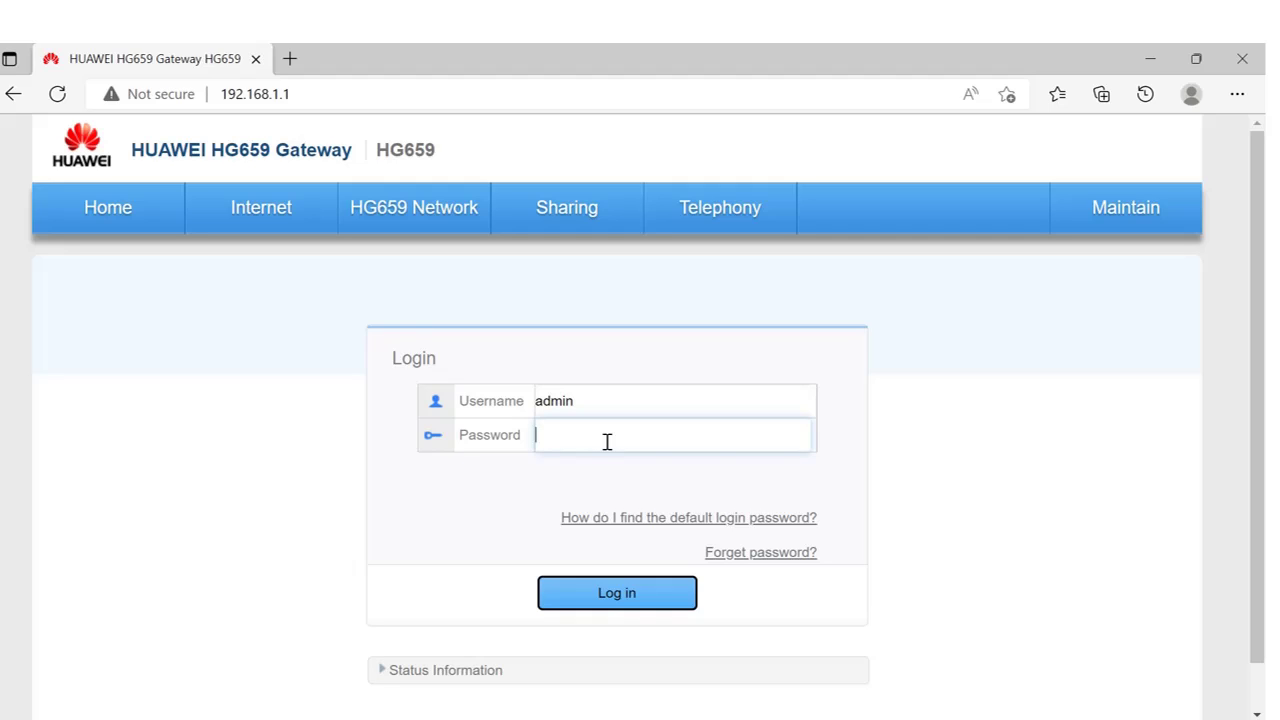
type("admin1234")
left_click(622, 592)
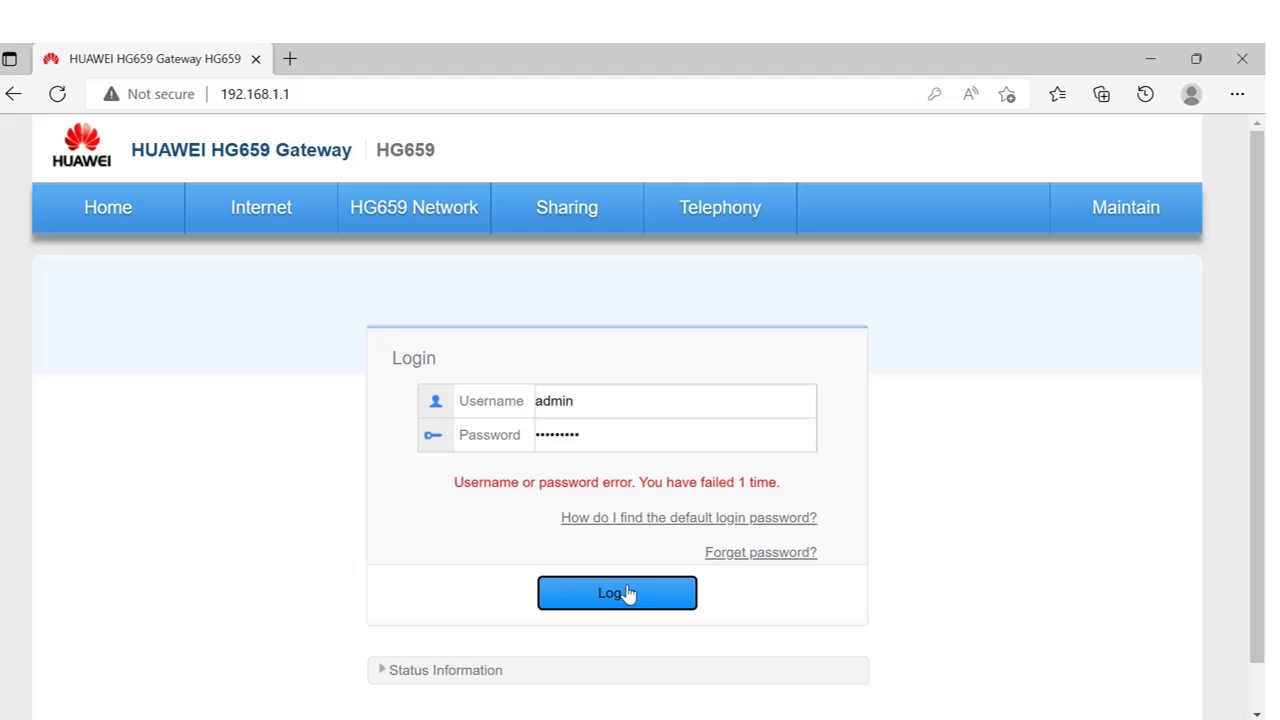
Clear the rejected password and type a different password.
left_click(608, 442)
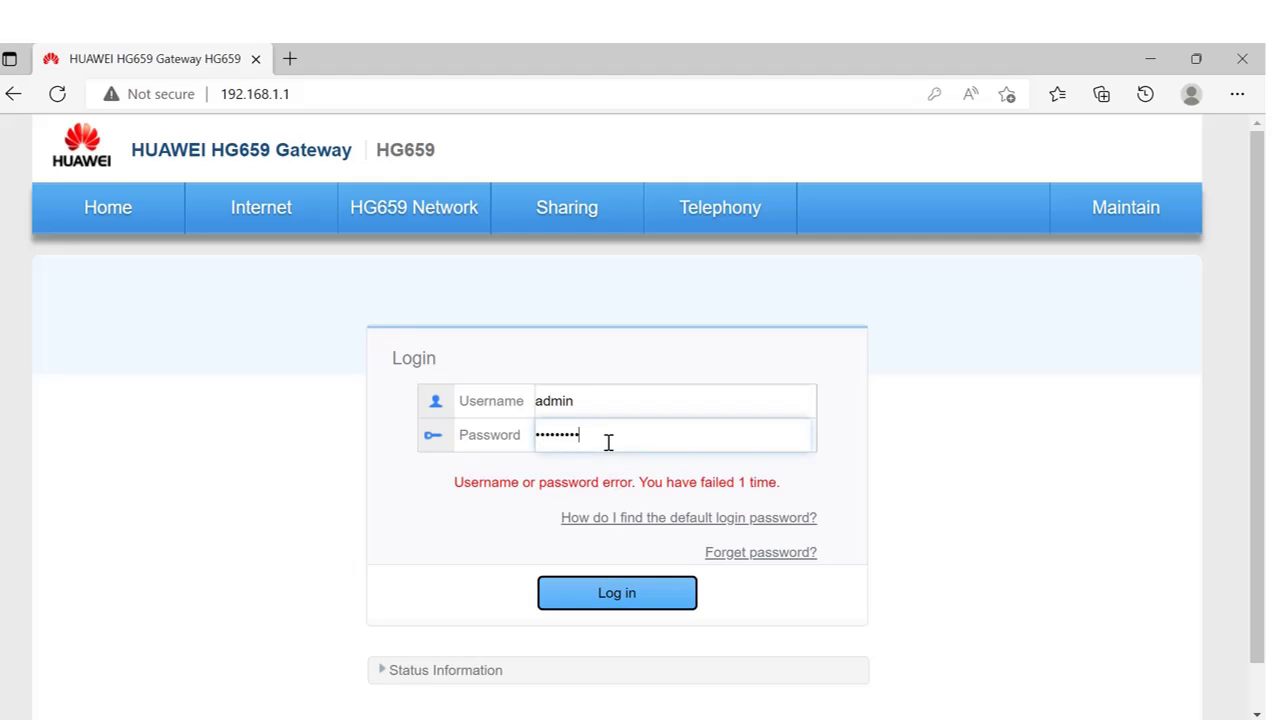
key("BackSpace")
key("BackSpace")
key("BackSpace")
key("BackSpace")
key("BackSpace")
key("BackSpace")
key("BackSpace")
key("BackSpace")
key("BackSpace")
type("admin1")
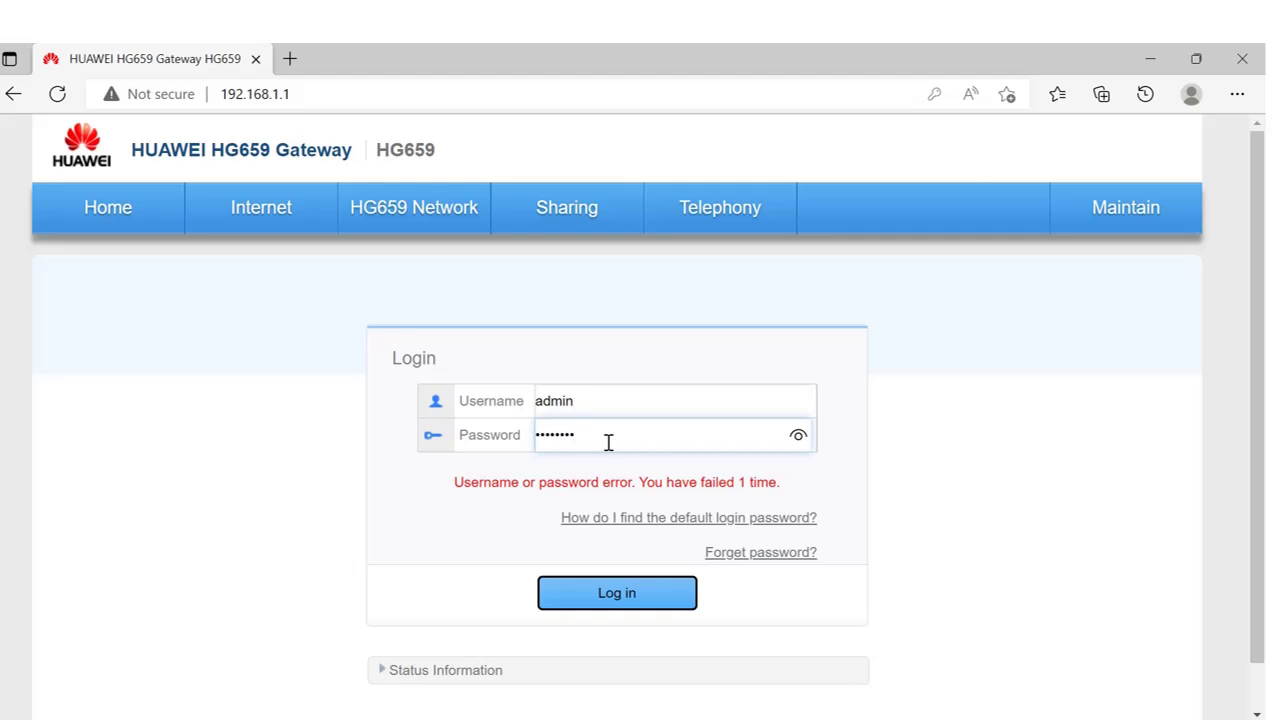
Enter the router password and log in to the HG659 web interface.
type("ab")
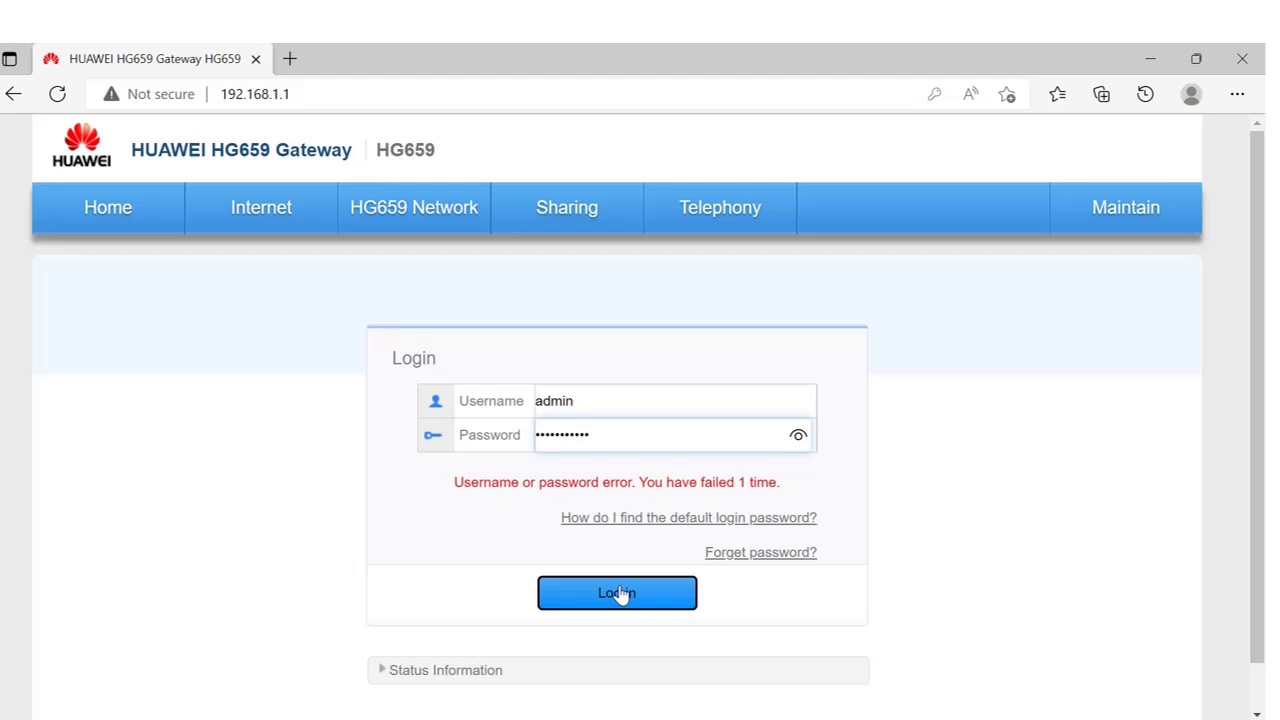
left_click(620, 594)
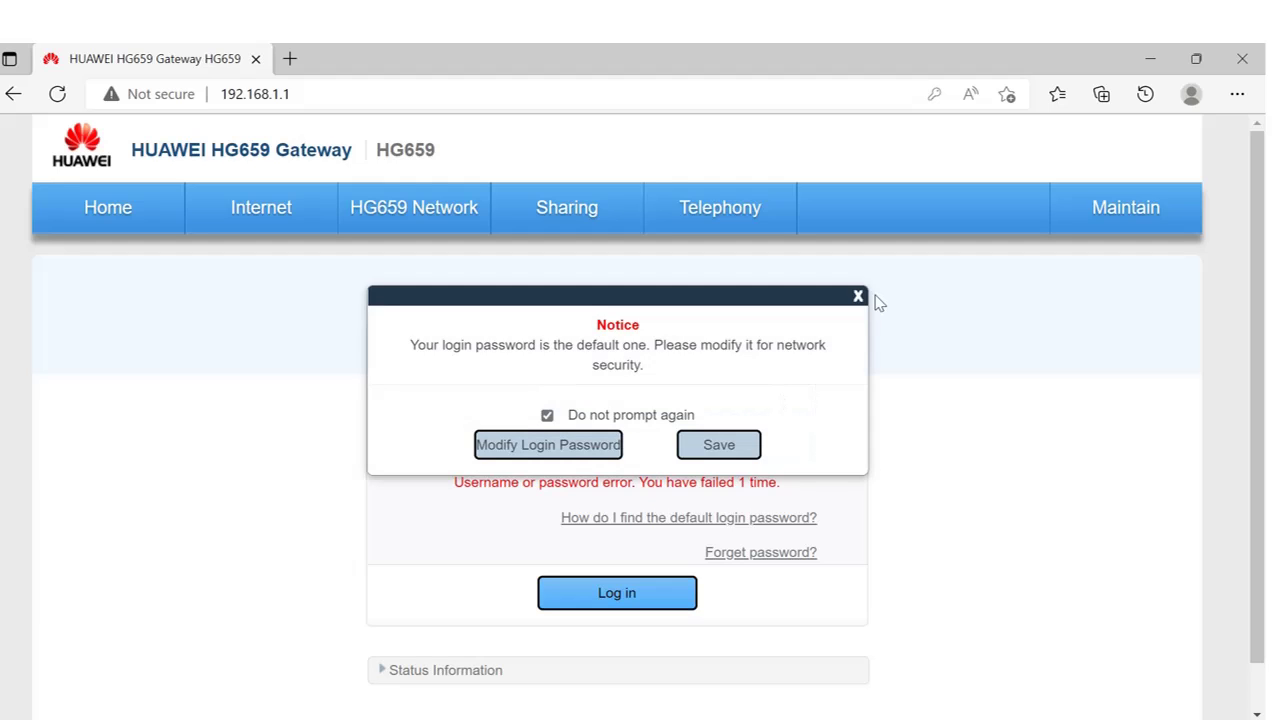
Dismiss the default-password notice, review connected wireless devices, then go to WLAN Access.
left_click(858, 297)
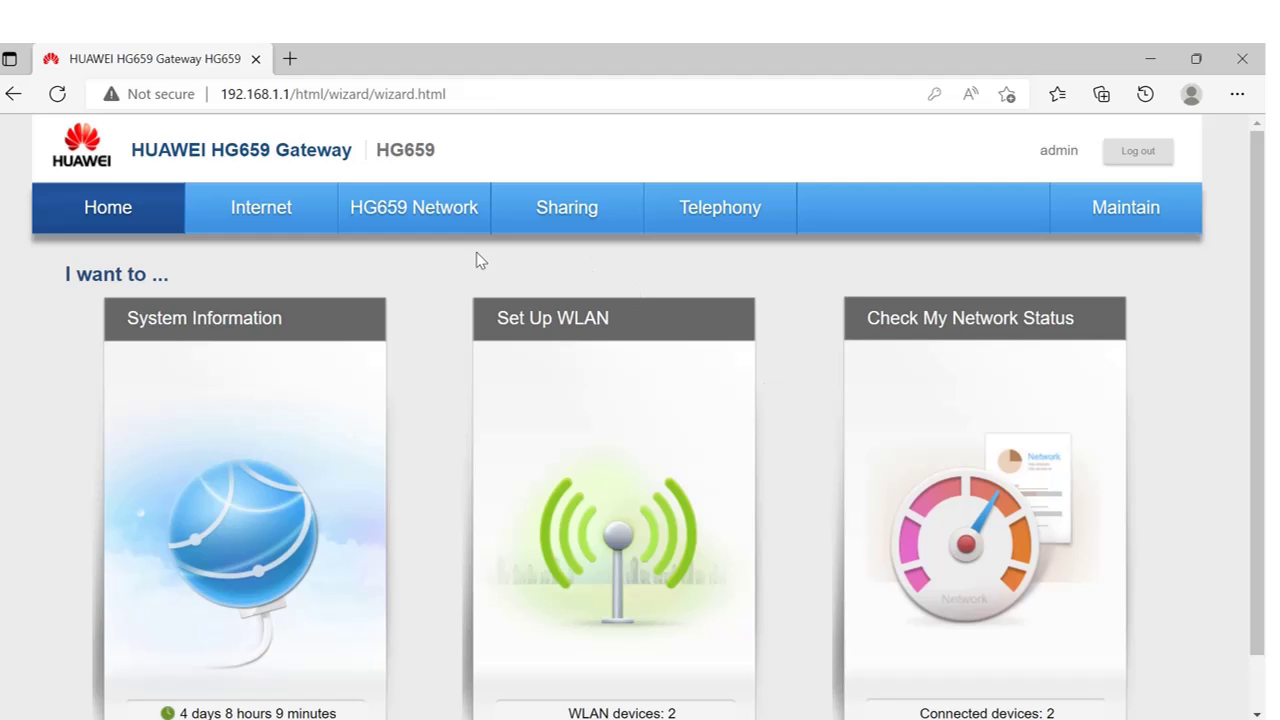
left_click(949, 363)
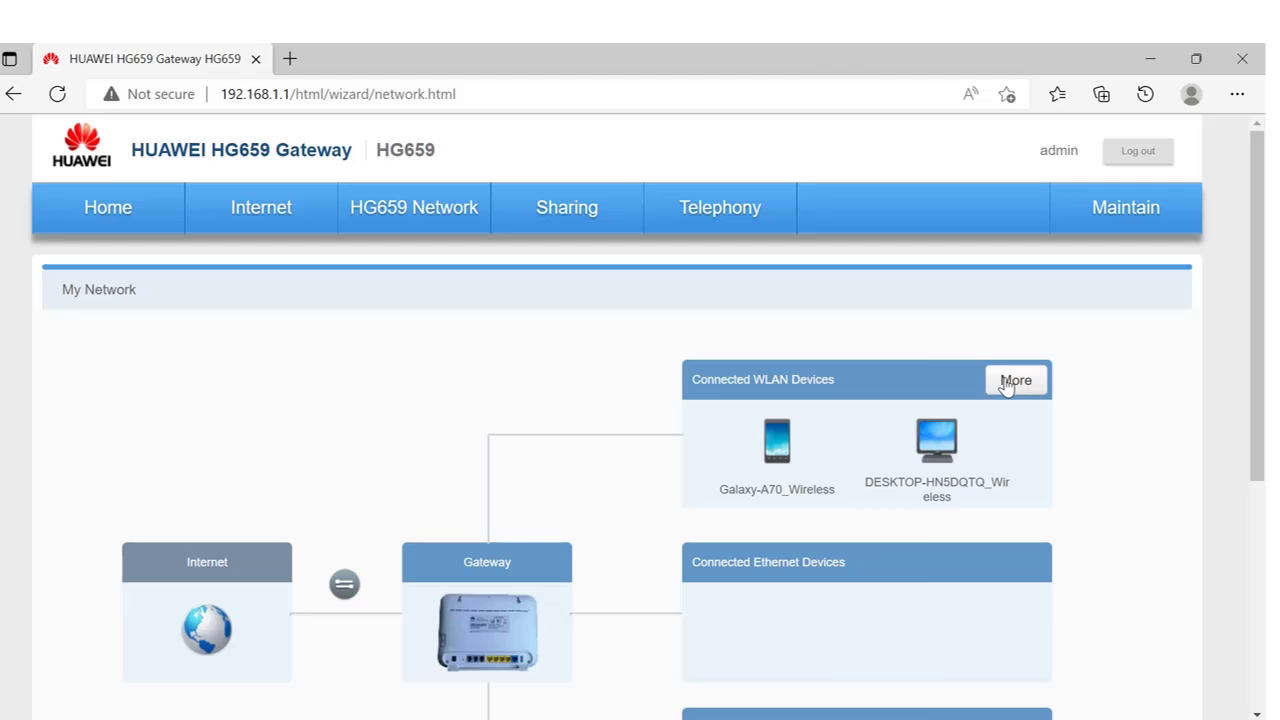
left_click(1012, 384)
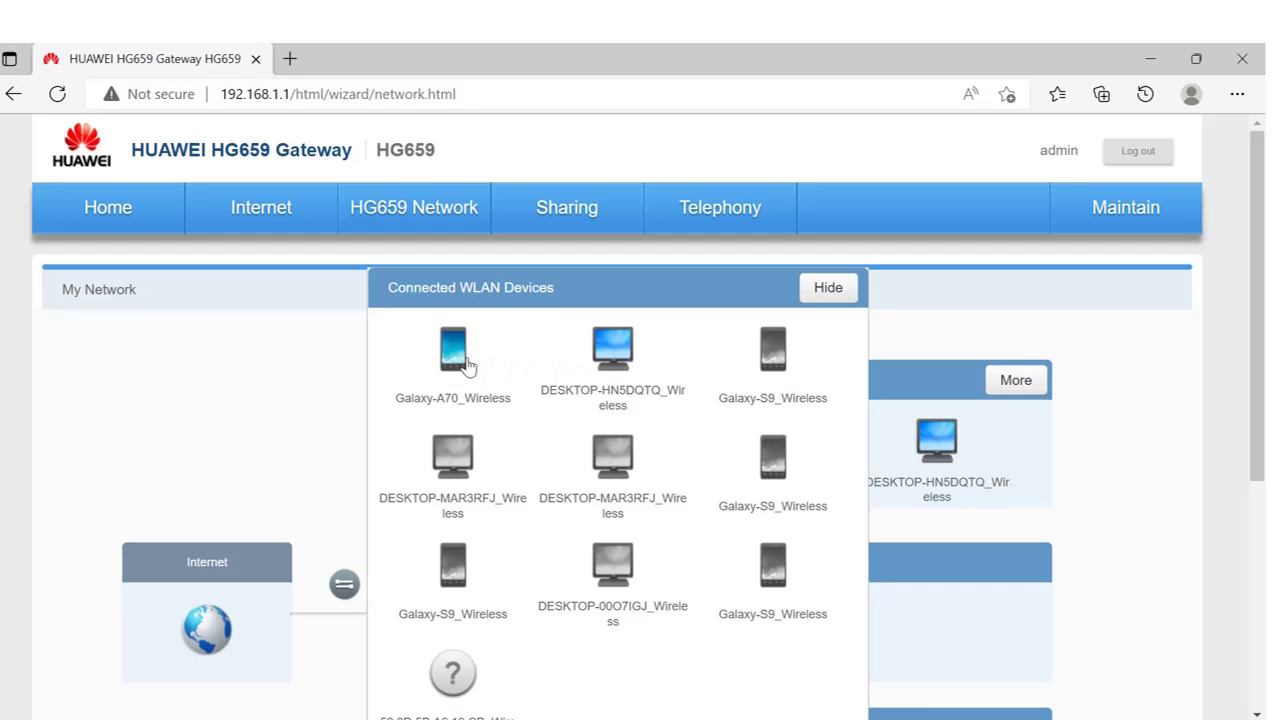
left_click(829, 290)
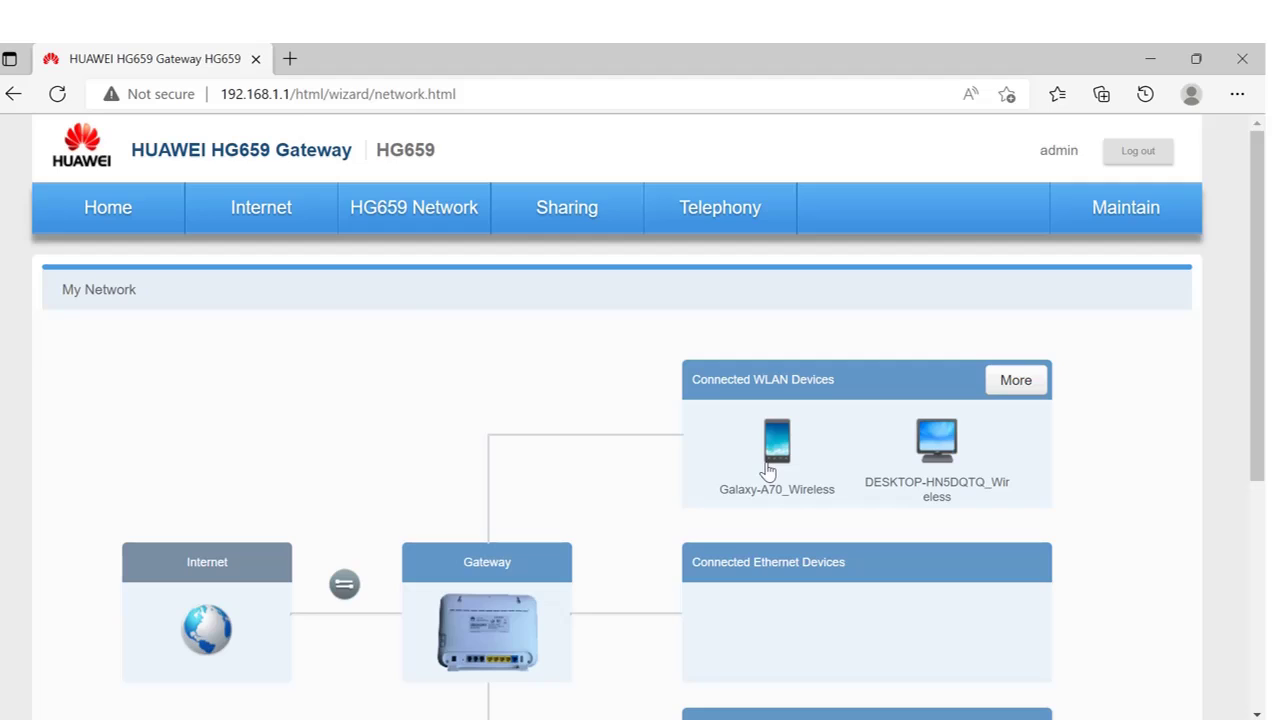
left_click(768, 470)
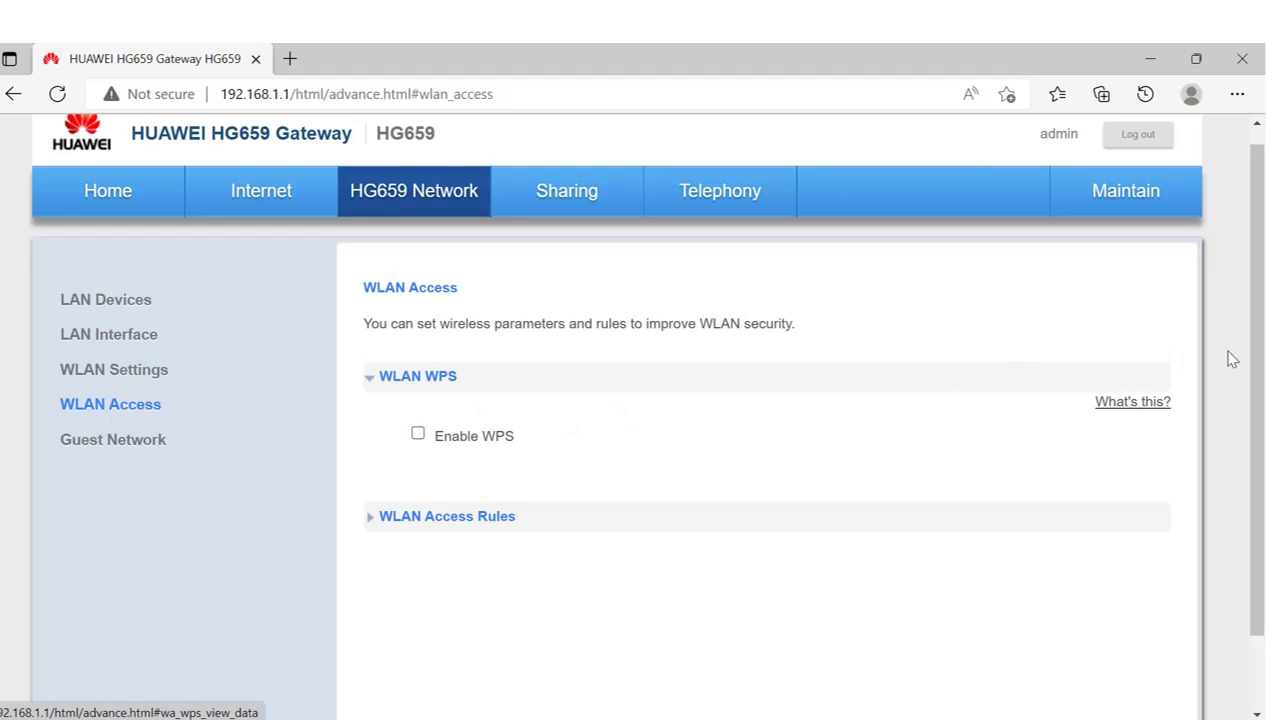
Expand WLAN Access Rules and tick Galaxy-A70_Wireless as a disallowed device.
scroll(1262, 355, "down", 2)
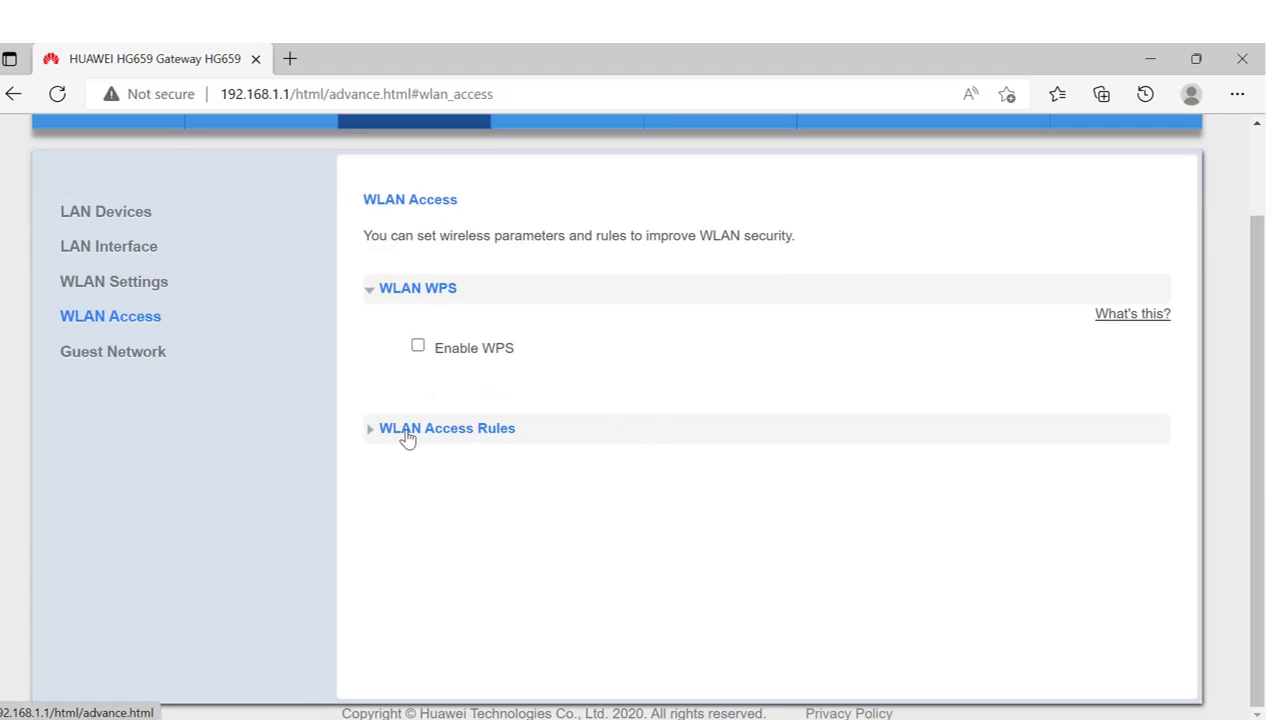
left_click(397, 437)
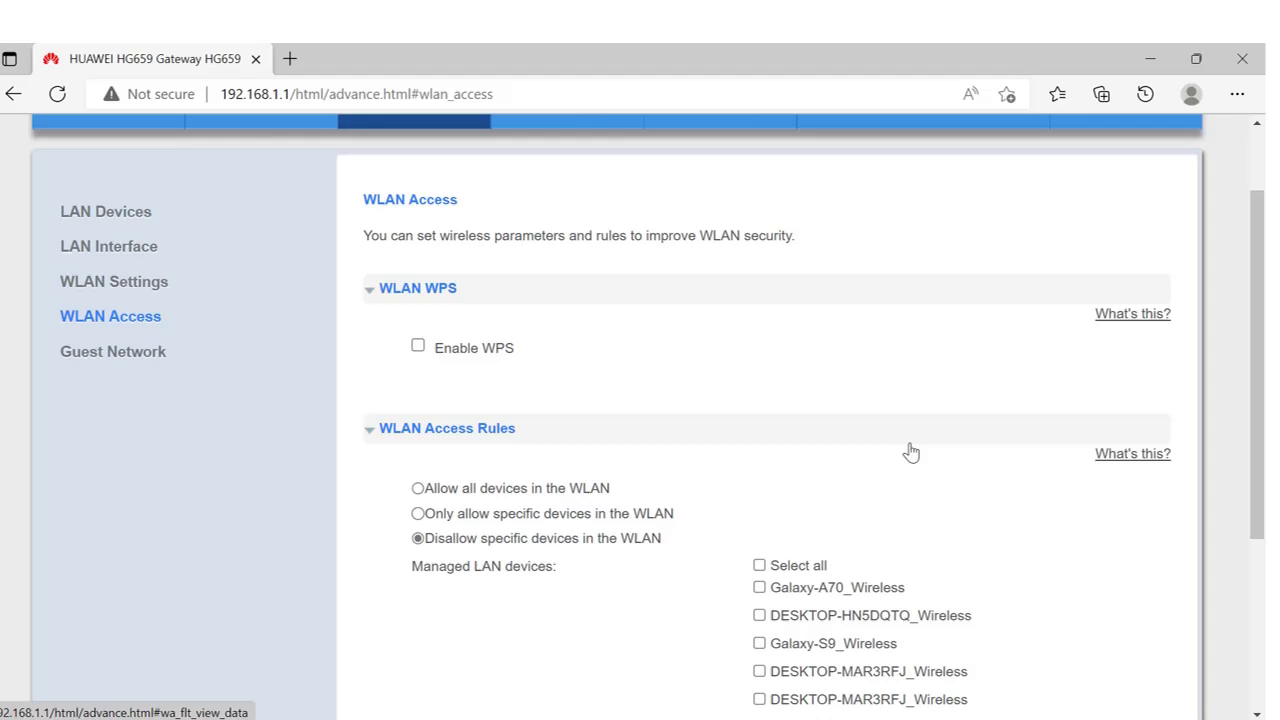
scroll(1263, 376, "down", 2)
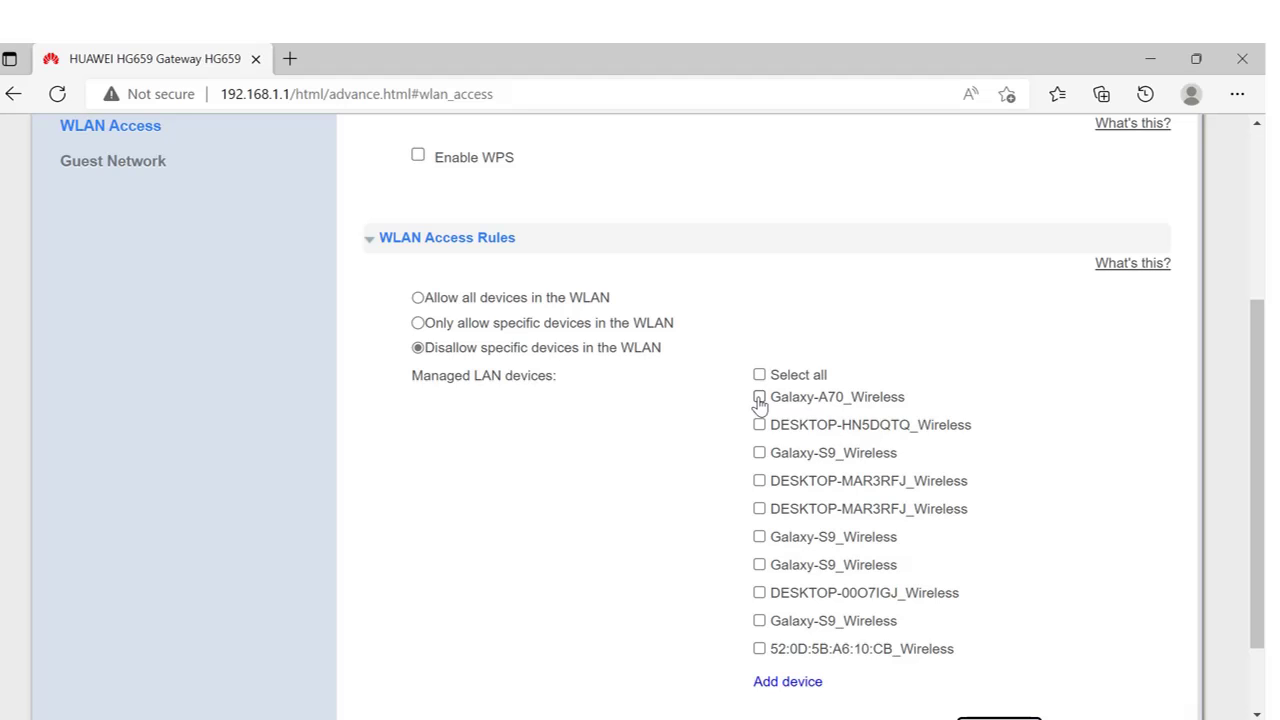
left_click(759, 398)
scroll(1263, 410, "down", 2)
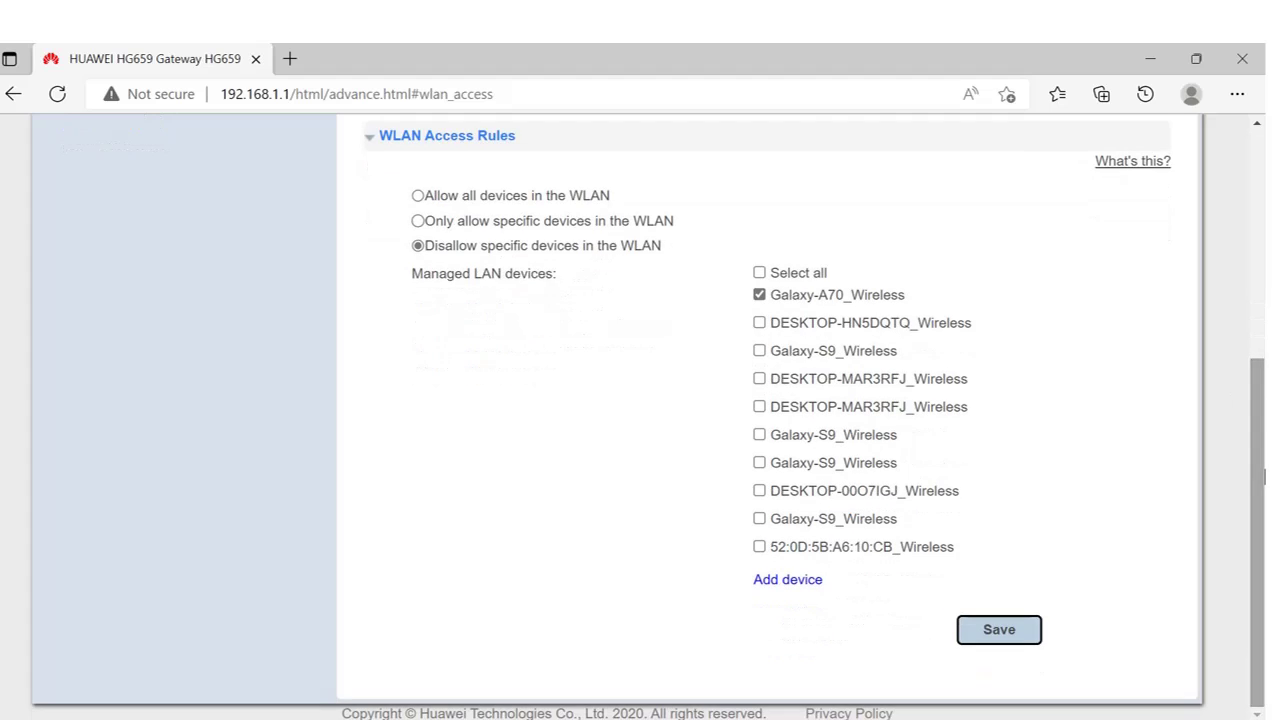
Save the WLAN access rule so Galaxy-A70_Wireless is blocked.
left_click(1000, 630)
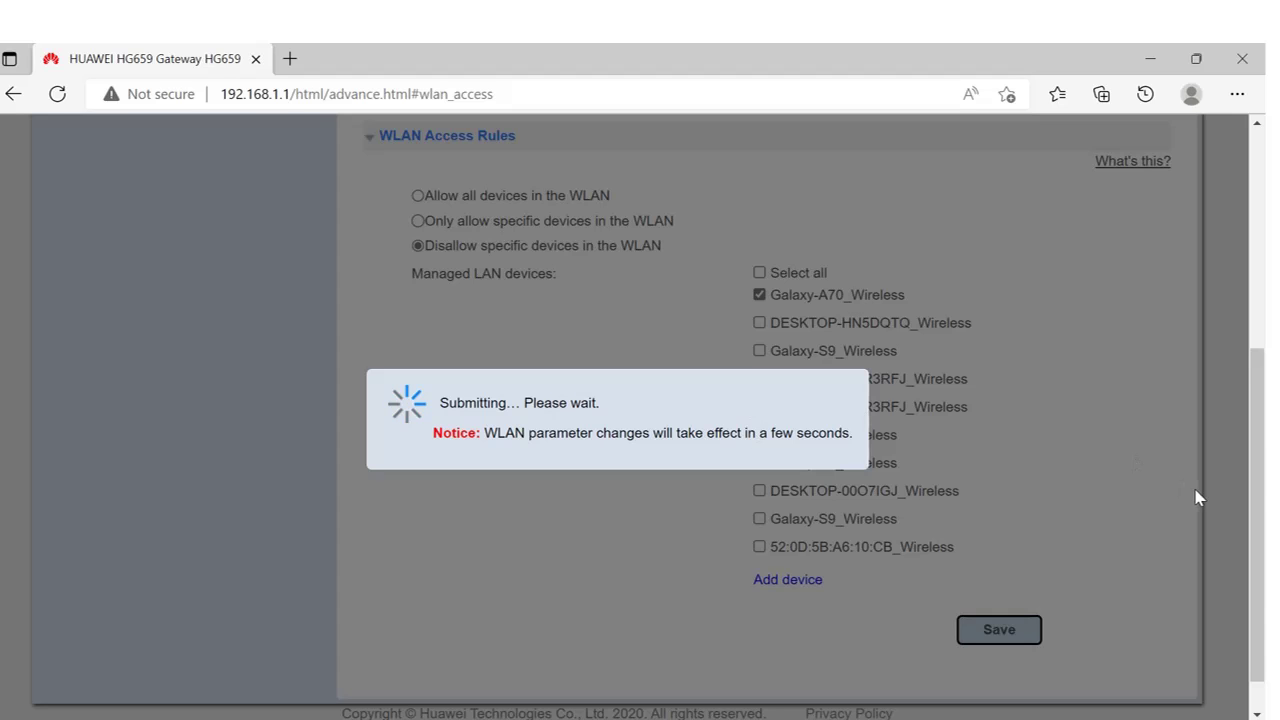
left_click_drag(1263, 487, 1262, 243)
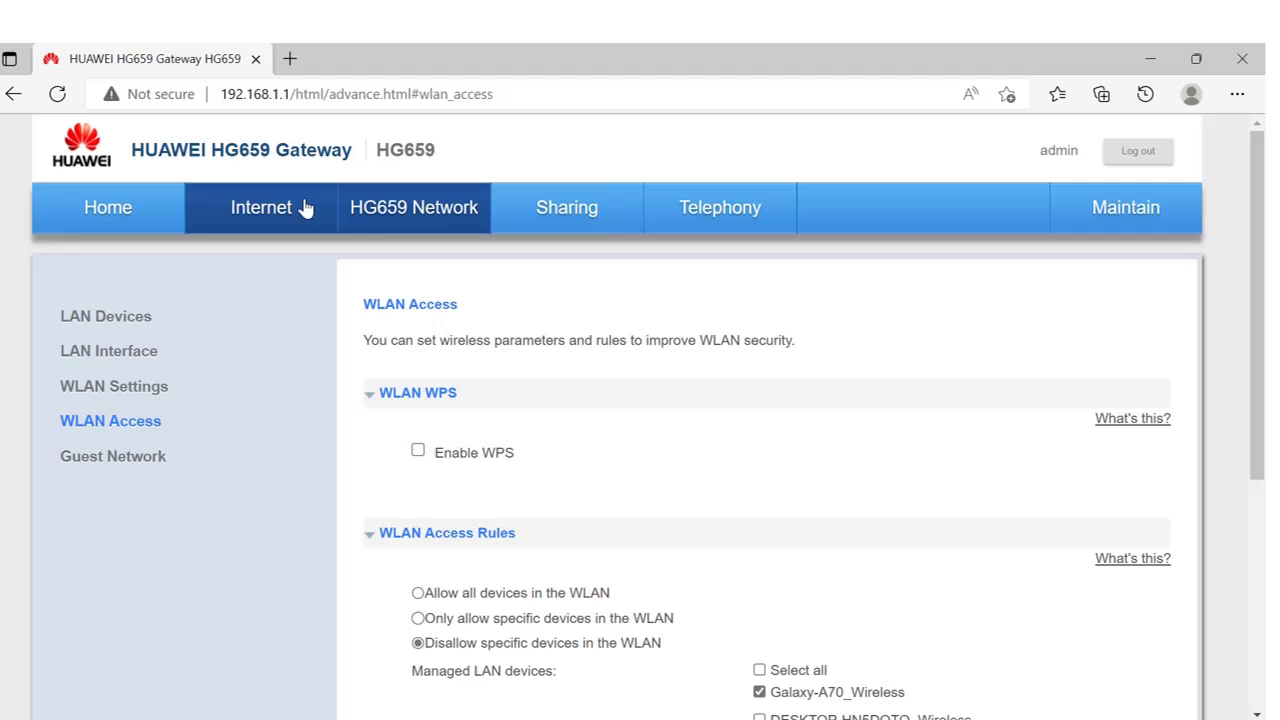
Return to the home page and open the Set Up WLAN form.
left_click(145, 218)
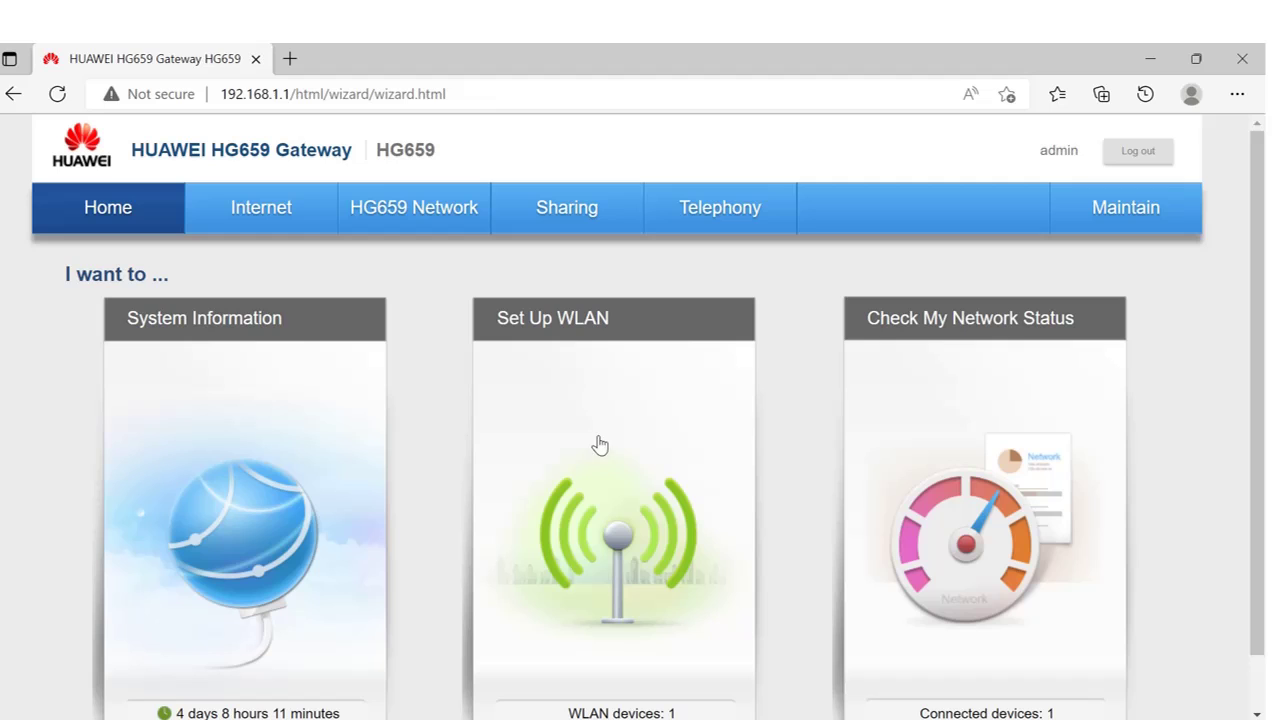
left_click(590, 422)
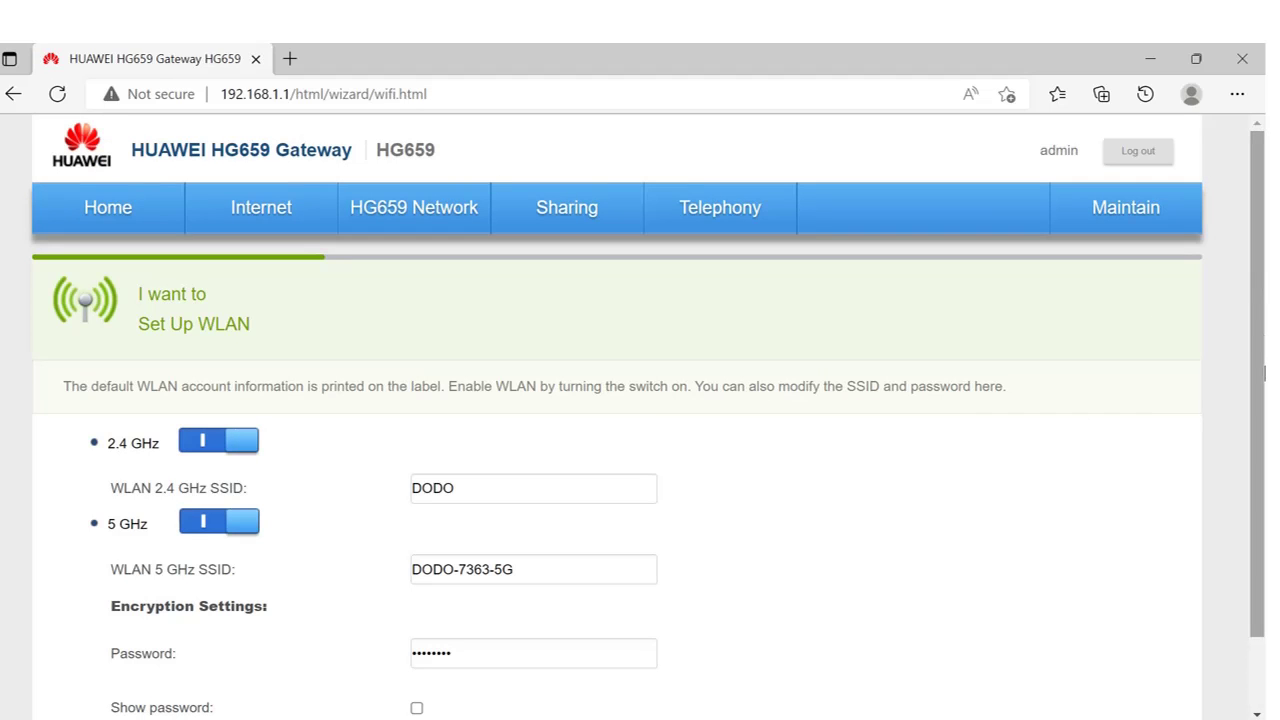
scroll(1262, 366, "down", 1)
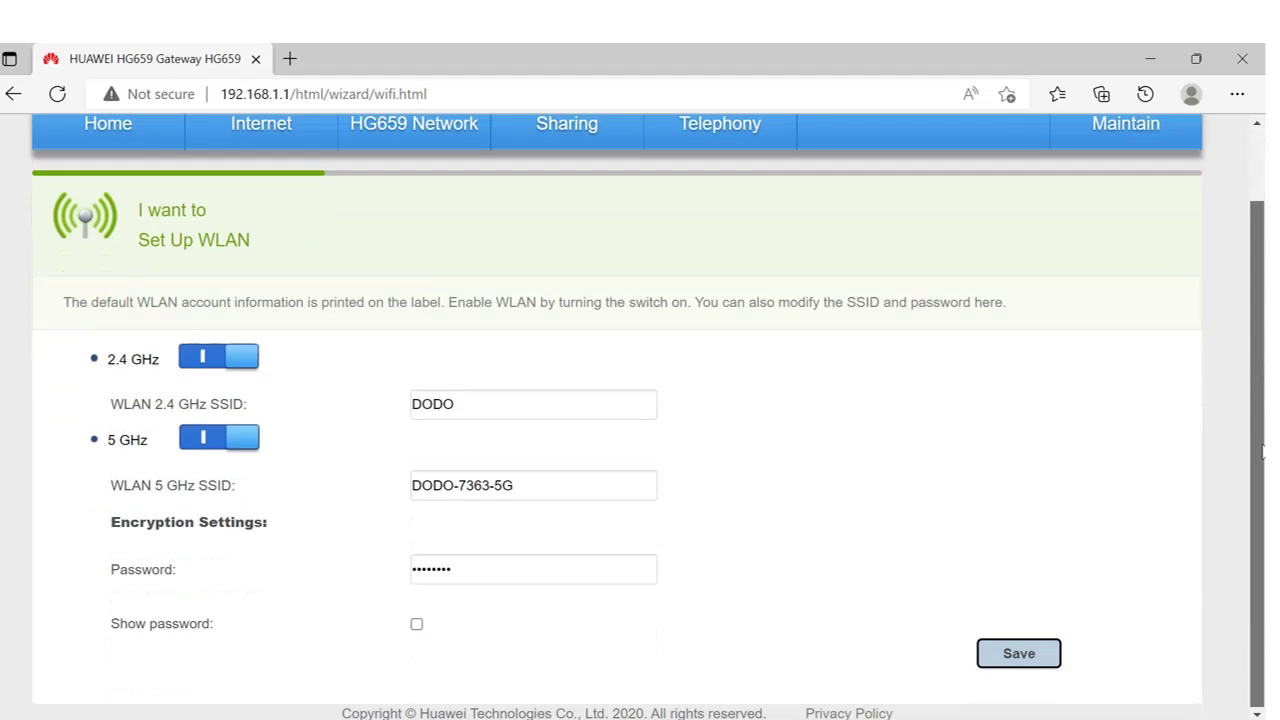
Rename the 2.4 GHz SSID from DODO to Welcome.
left_click(479, 405)
key("BackSpace")
key("BackSpace")
key("BackSpace")
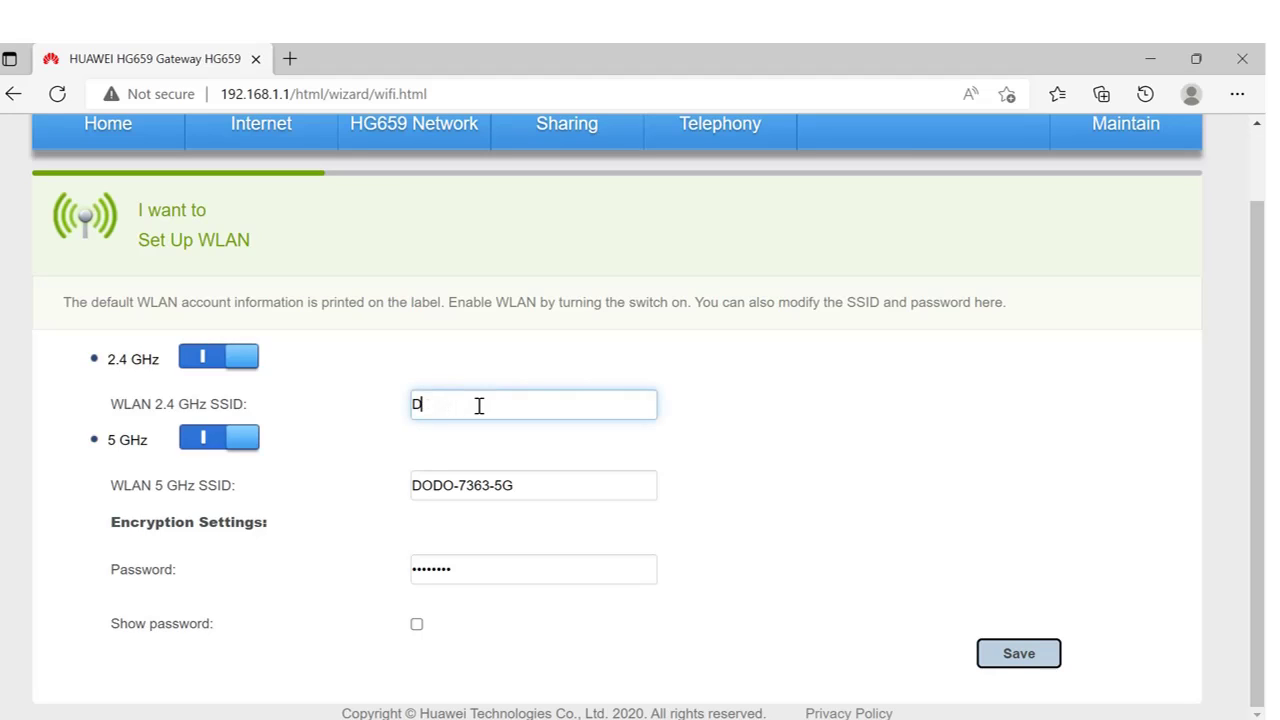
key("BackSpace")
type("wE")
key("BackSpace")
key("BackSpace")
type("Welcome")
Replace the WLAN password with a new one and save the Welcome network settings.
left_click(476, 577)
double_click(476, 577)
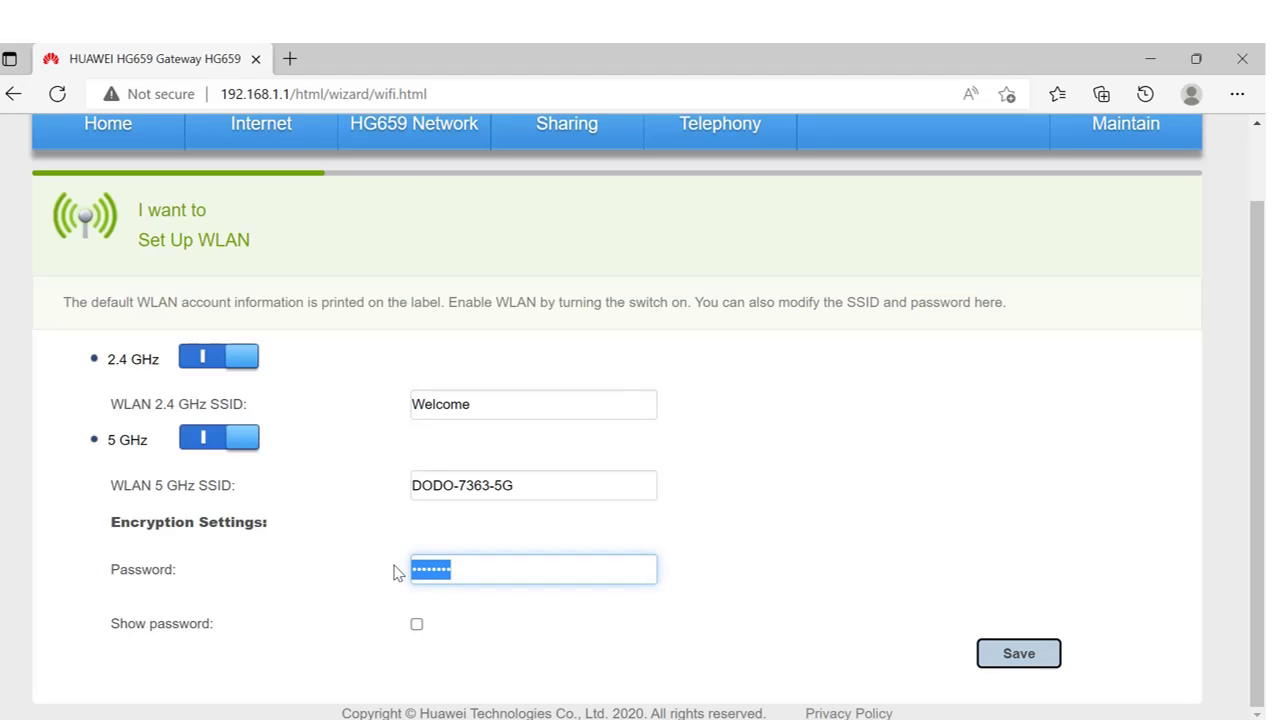
left_click(463, 571)
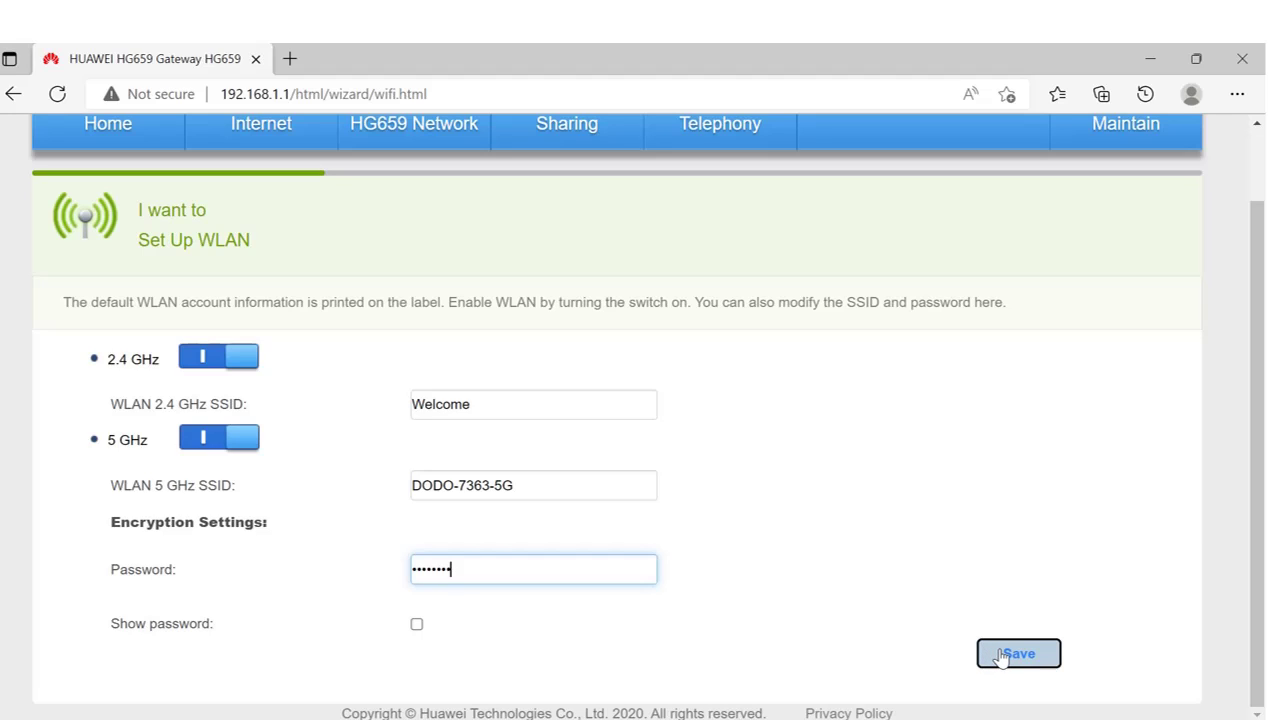
left_click(1000, 655)
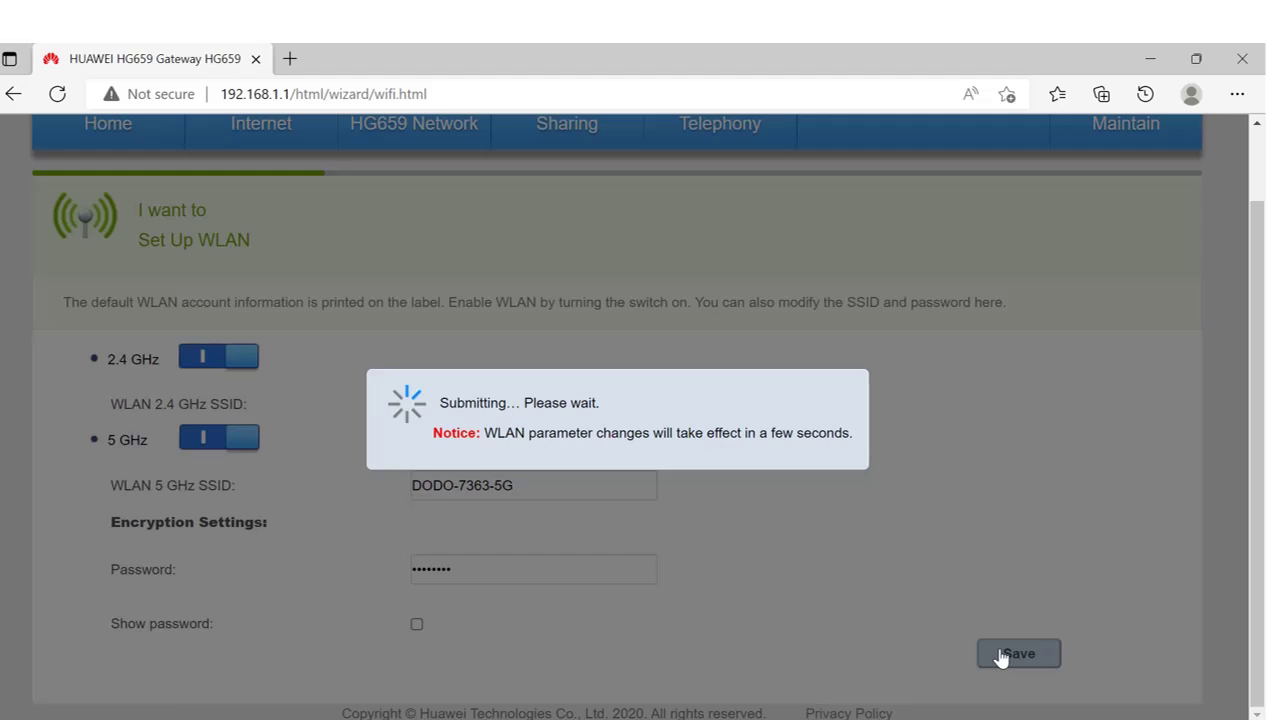
scroll(1262, 348, "down", 1)
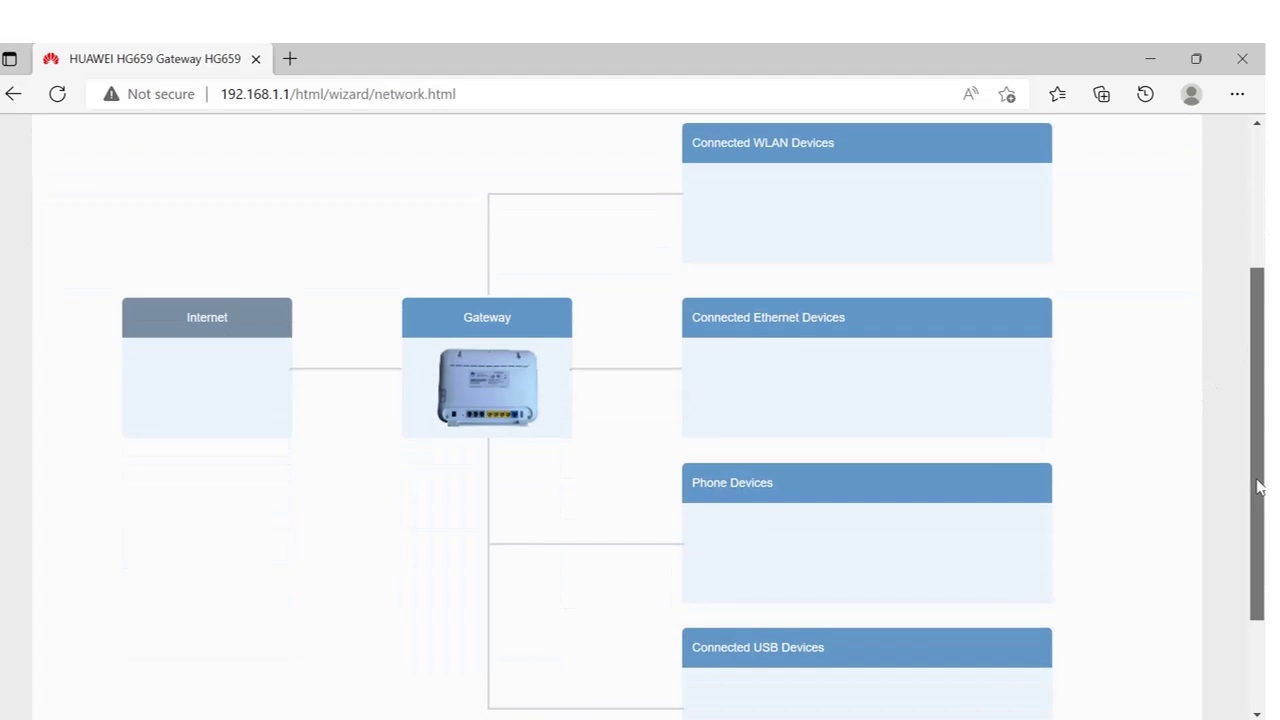
scroll(1258, 443, "up", 3)
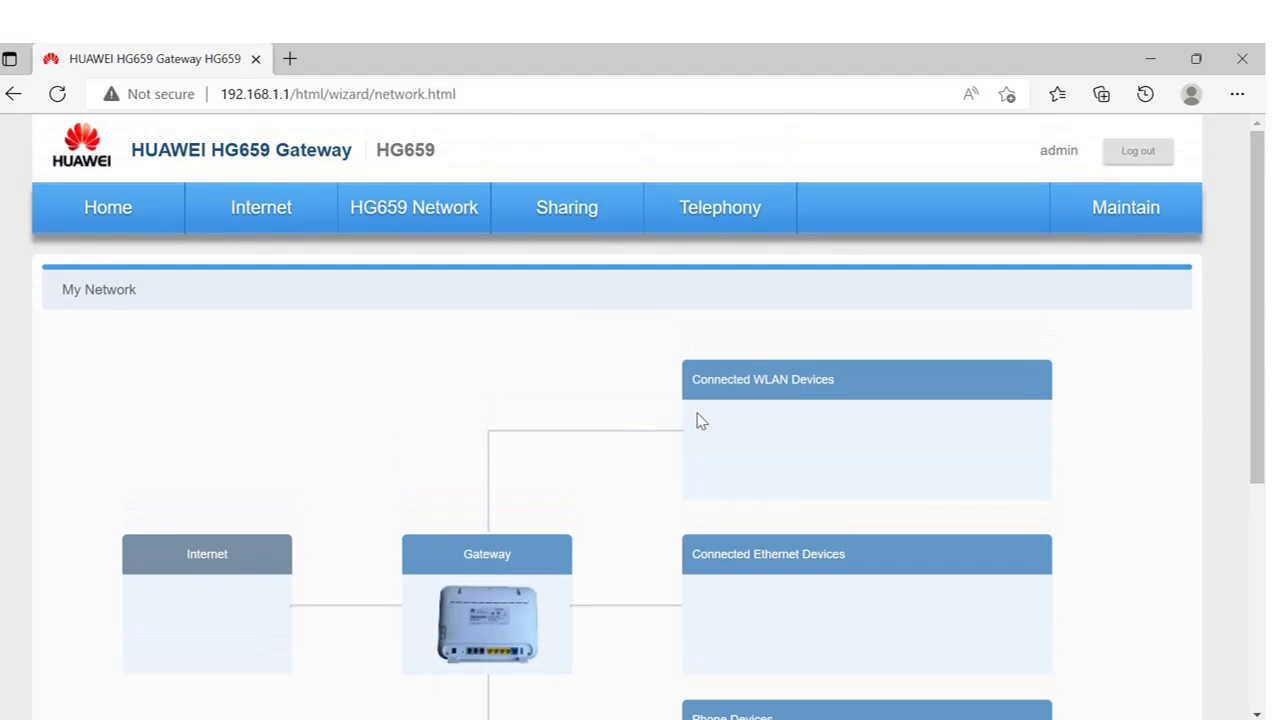